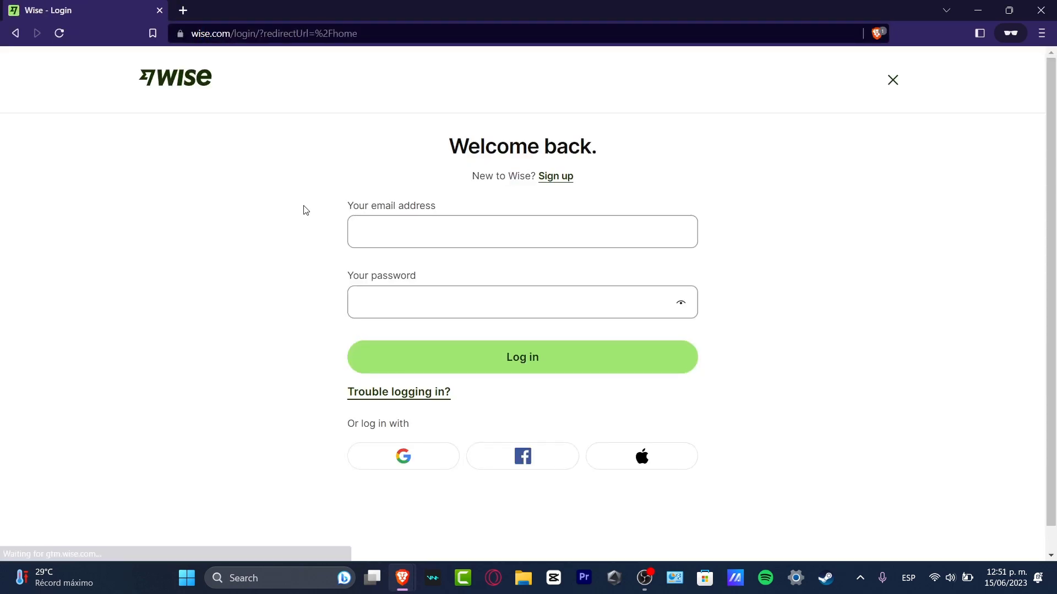
Leave the login page for the wise.com homepage using the Wise logo.
left_click(205, 82)
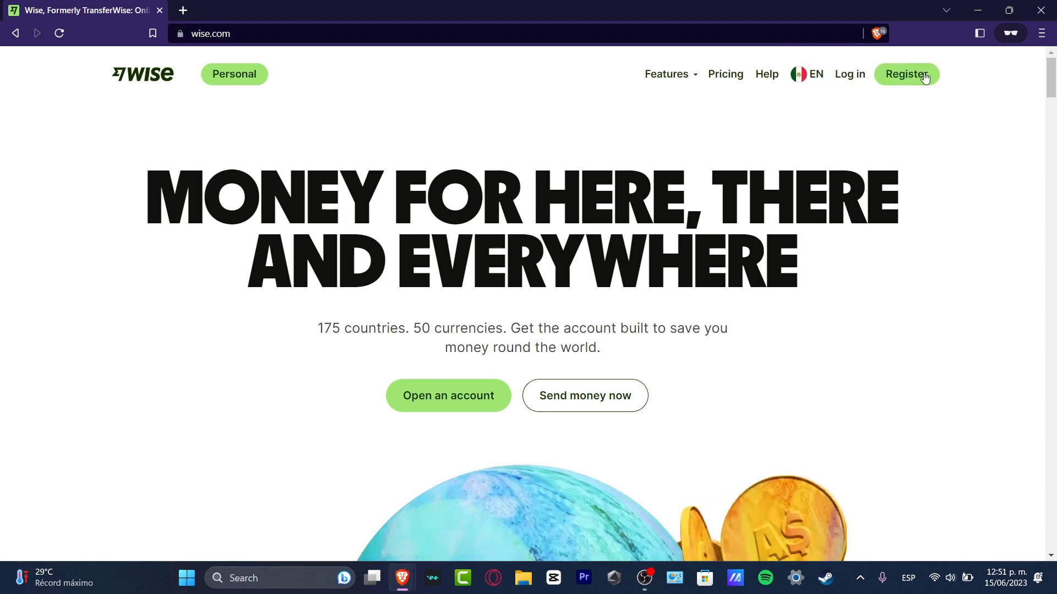
Begin registering a new account and submit the saved autofill email address.
left_click(921, 71)
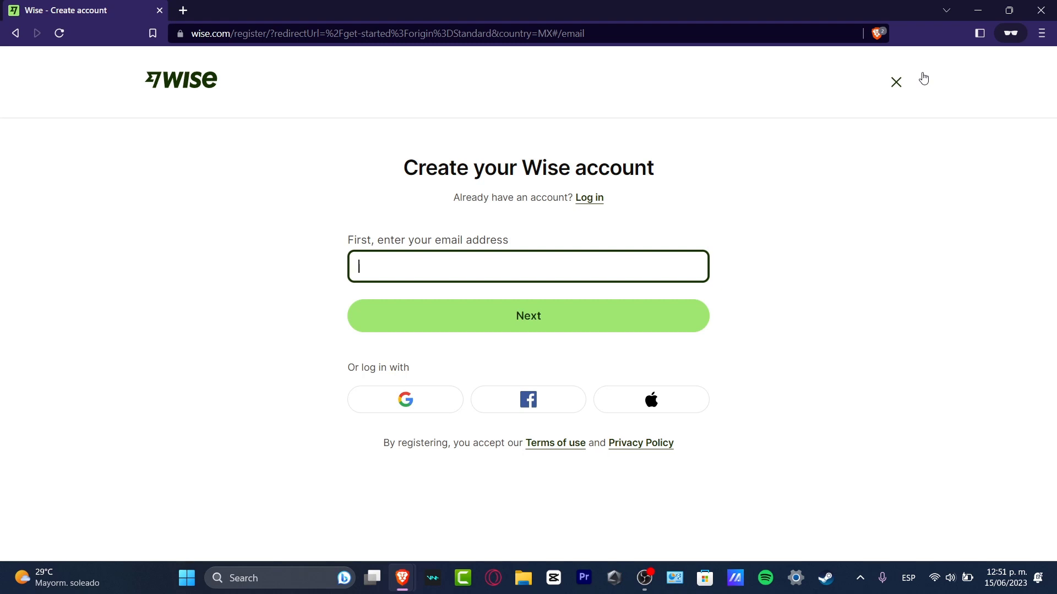
left_click(564, 262)
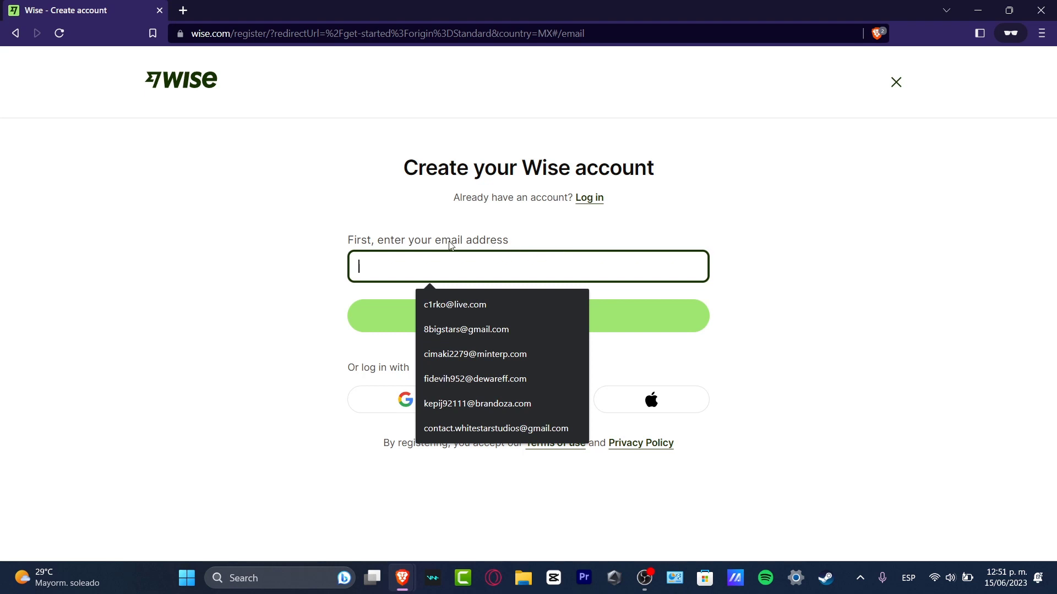
left_click(495, 428)
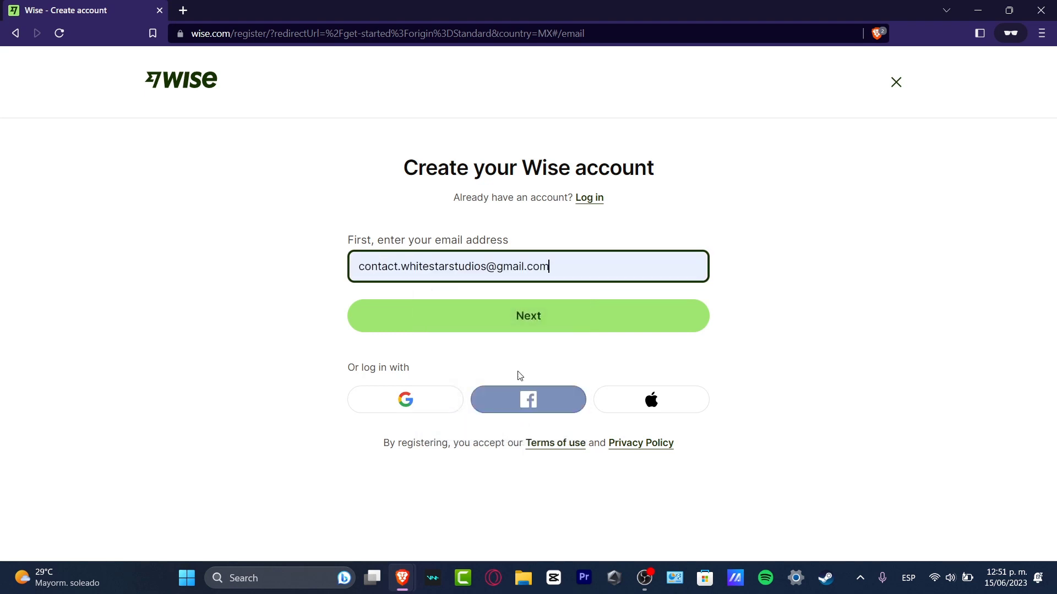
left_click(529, 315)
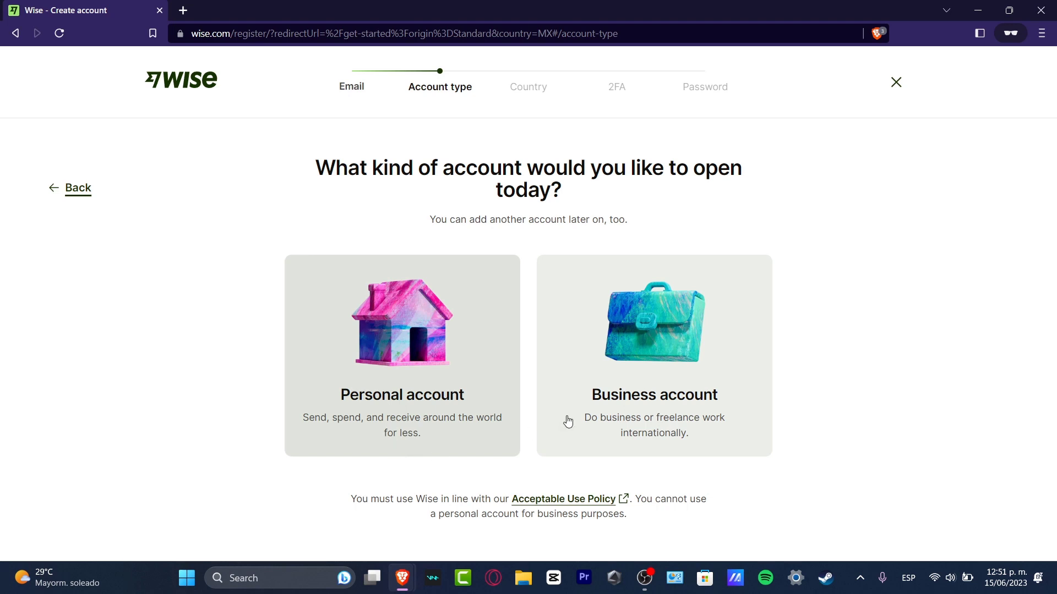
Choose the account type and confirm Mexico as the country of residence.
left_click(437, 391)
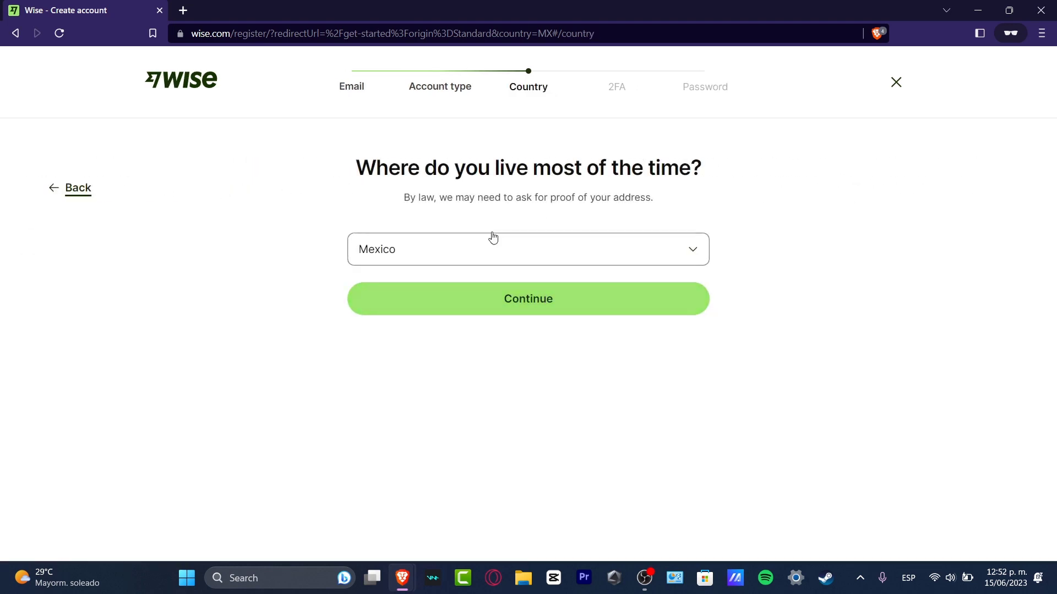
left_click(496, 304)
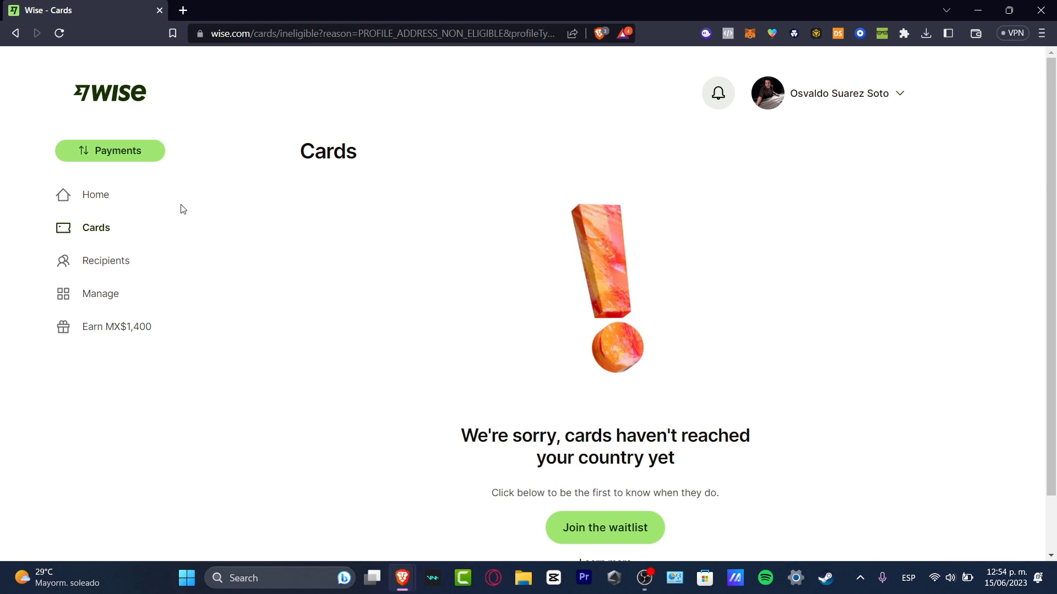
Go to the Home overview, check the profile menu, and reveal more currency balances.
left_click(96, 195)
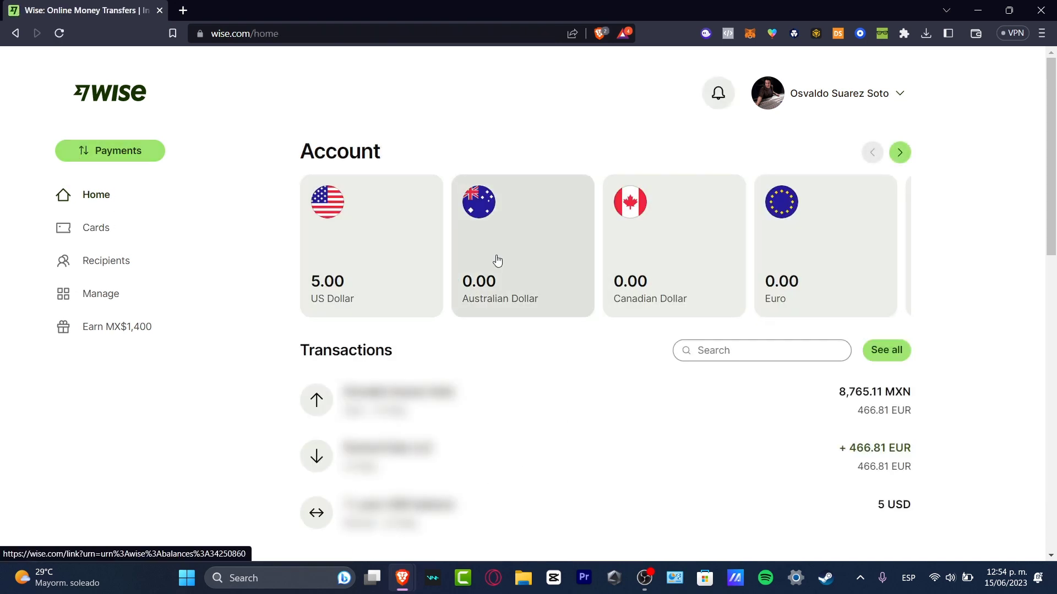
left_click(896, 94)
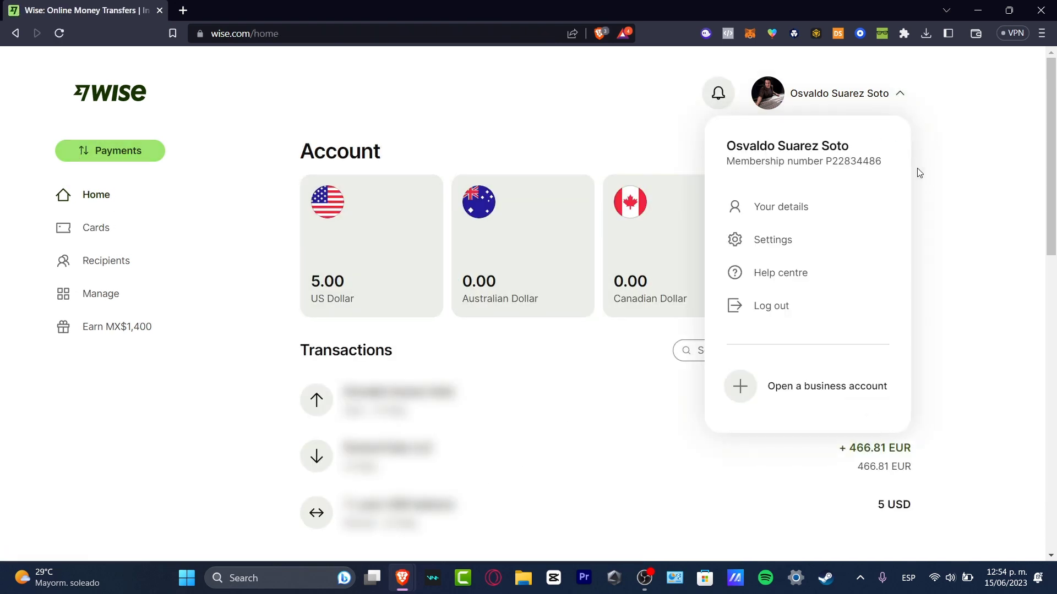
left_click(986, 291)
left_click(900, 151)
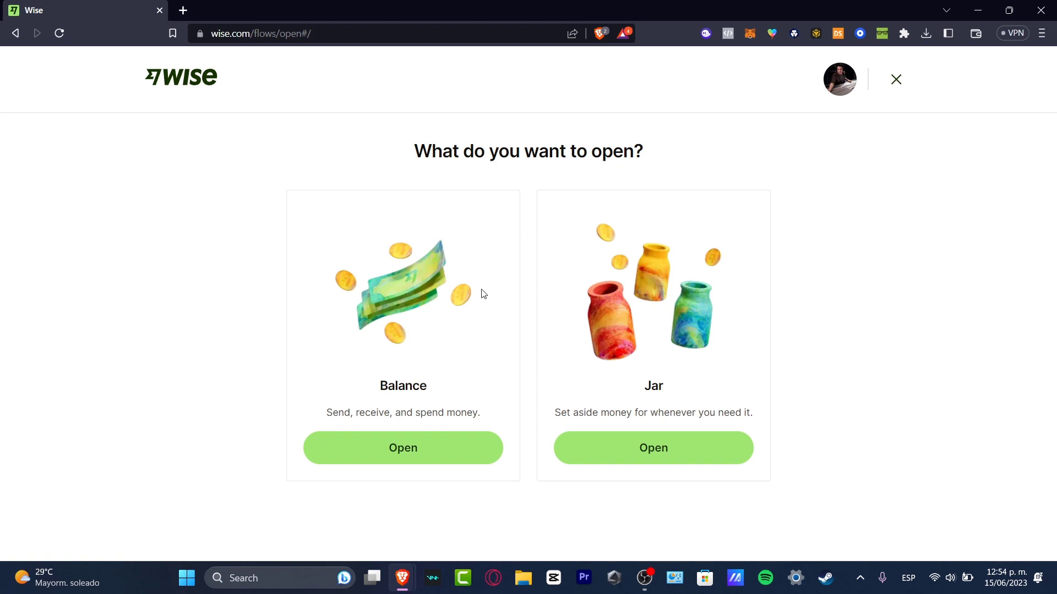
Open a new balance in Japanese yen (JPY) and confirm it.
left_click(446, 448)
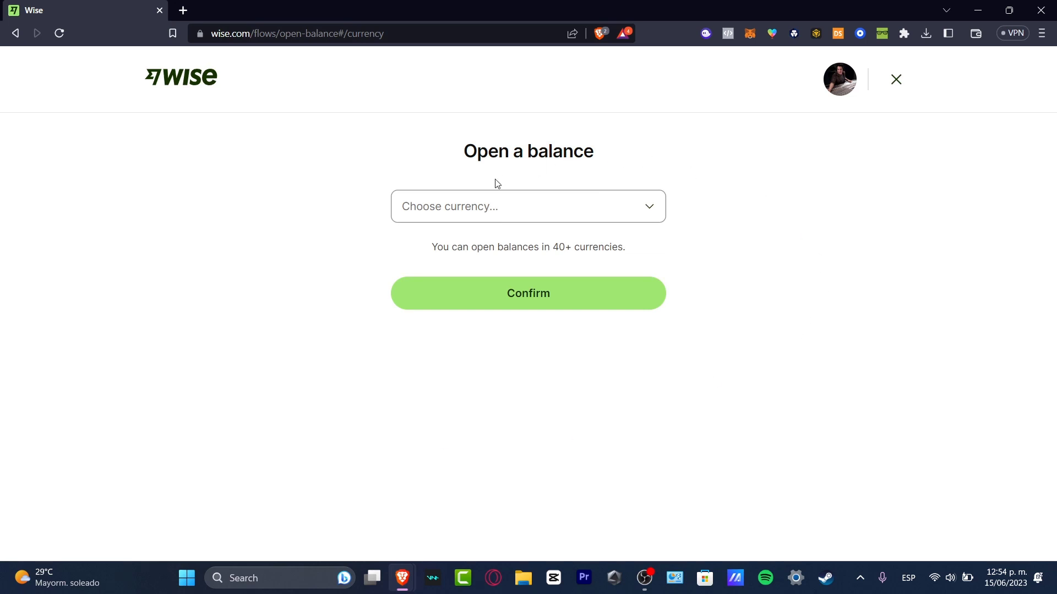
left_click(454, 207)
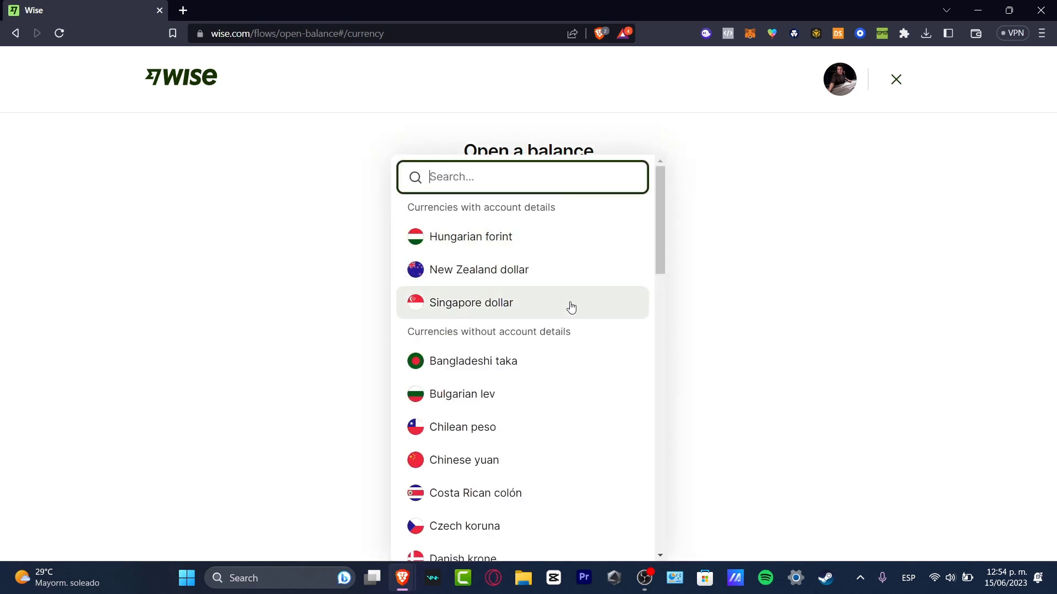
scroll(570, 310, "down", 4)
scroll(570, 310, "down", 3)
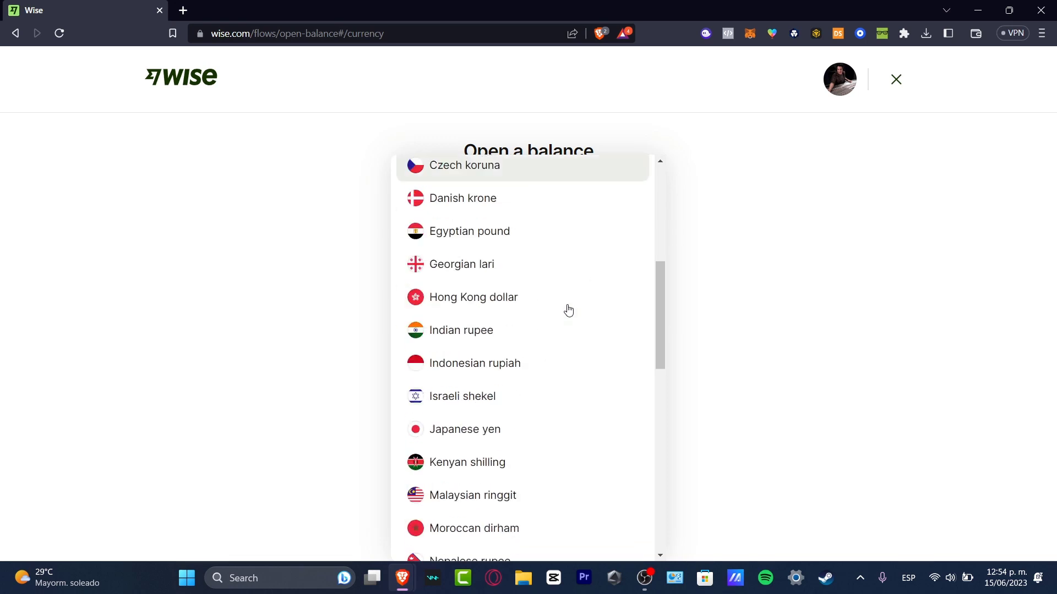
scroll(569, 310, "down", 3)
scroll(569, 311, "down", 3)
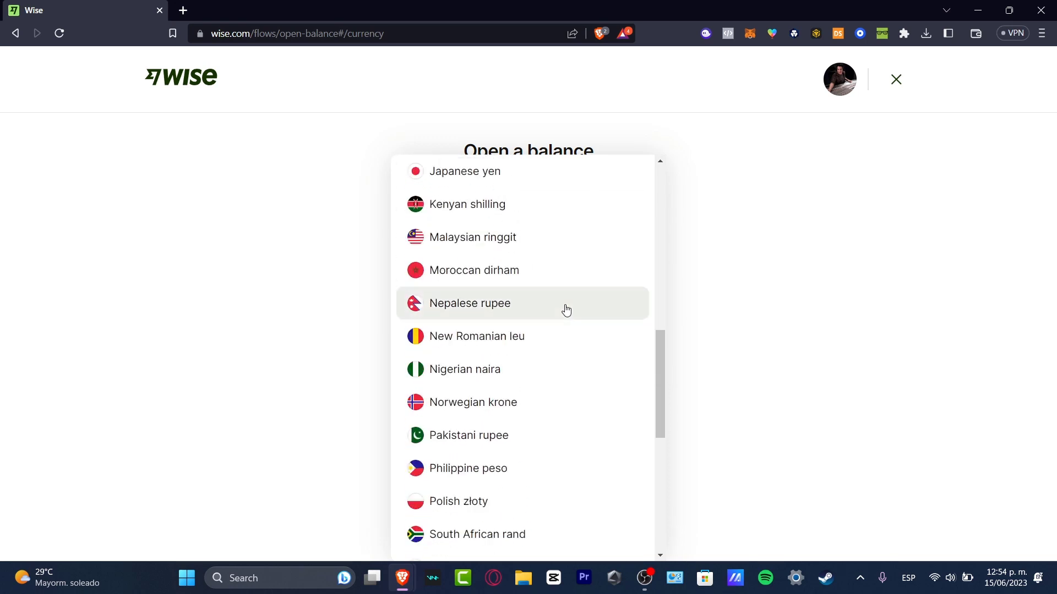
scroll(569, 311, "down", 4)
scroll(567, 310, "down", 3)
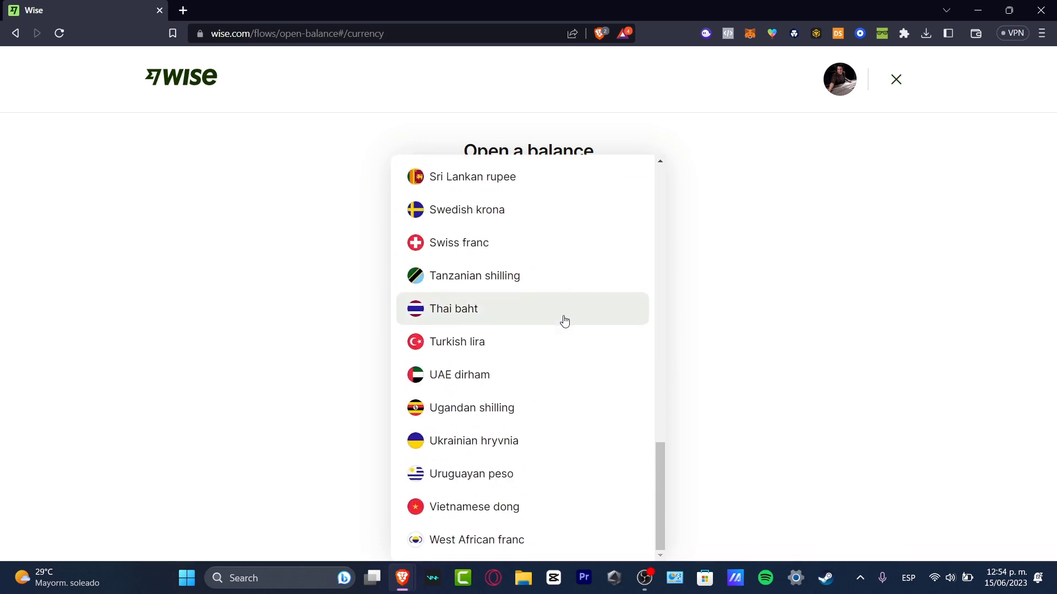
scroll(567, 311, "up", 3)
scroll(566, 321, "up", 3)
scroll(565, 322, "up", 3)
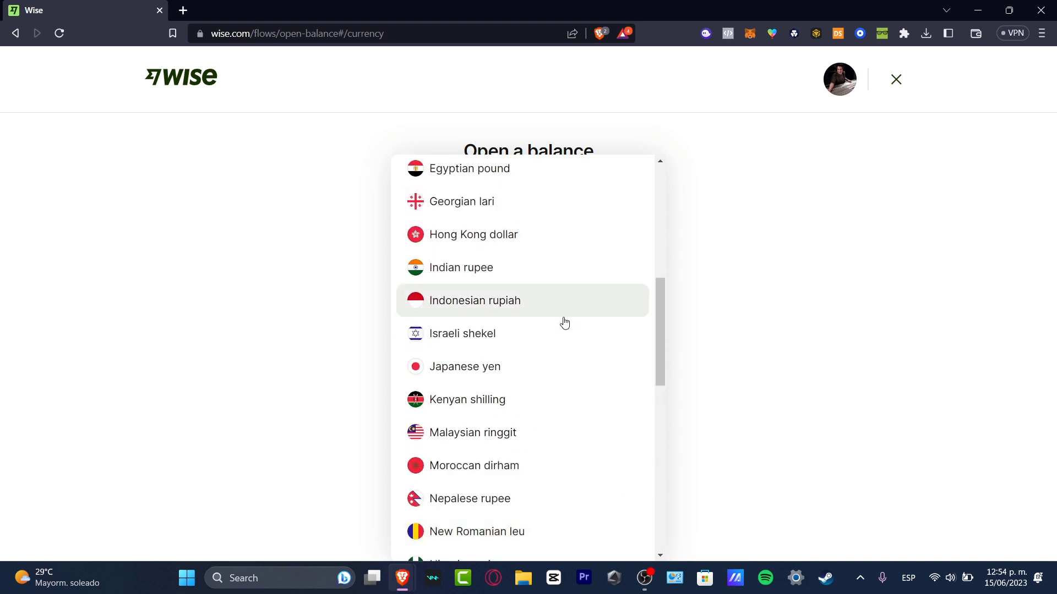
left_click(513, 366)
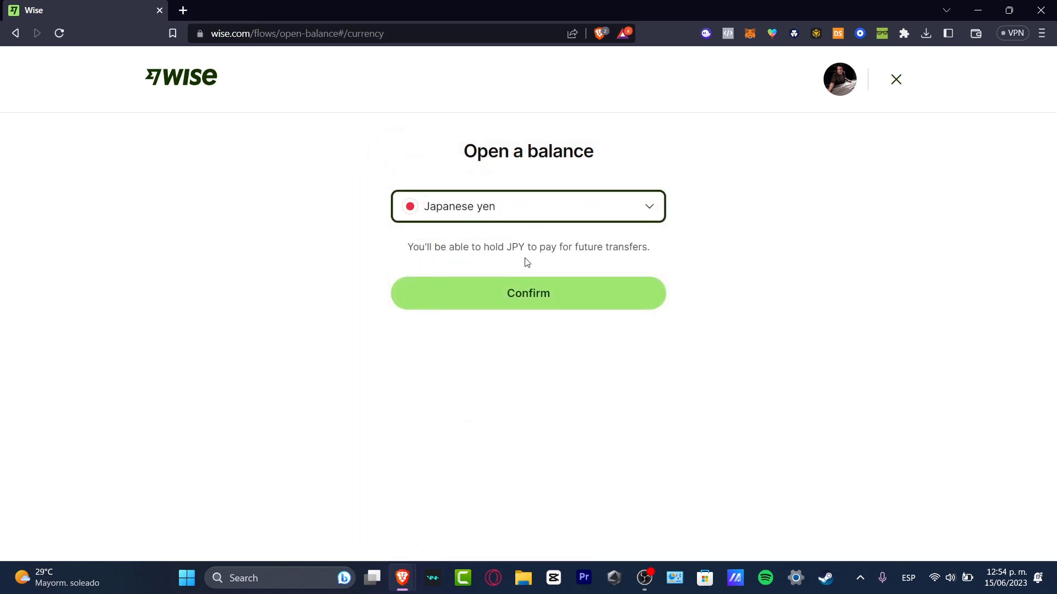
left_click(521, 290)
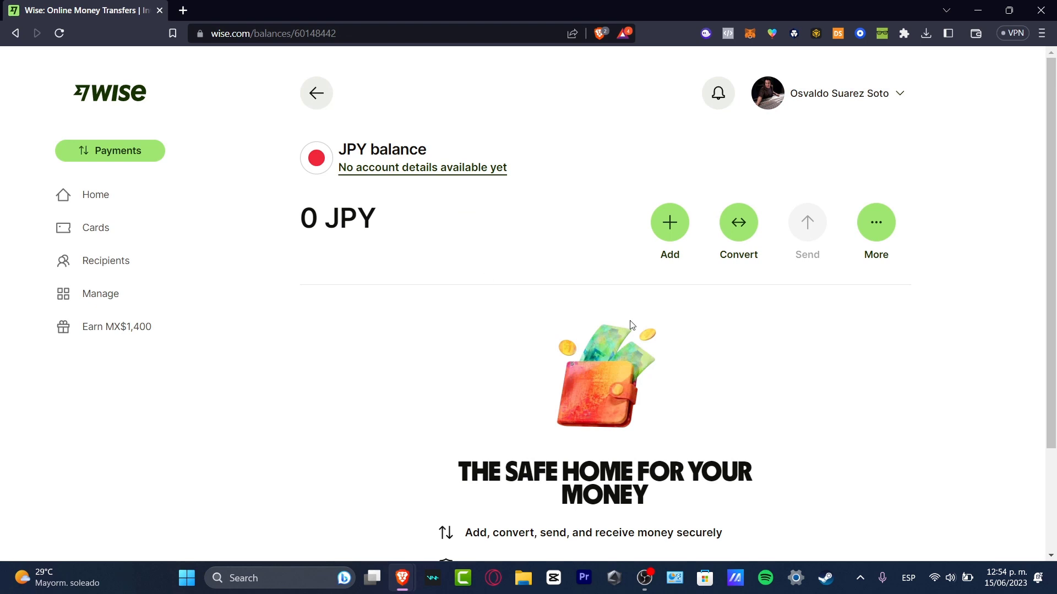
scroll(631, 322, "down", 2)
scroll(632, 322, "up", 2)
Check the JPY balance options and the missing-account-details help article, then return to the account.
left_click(868, 238)
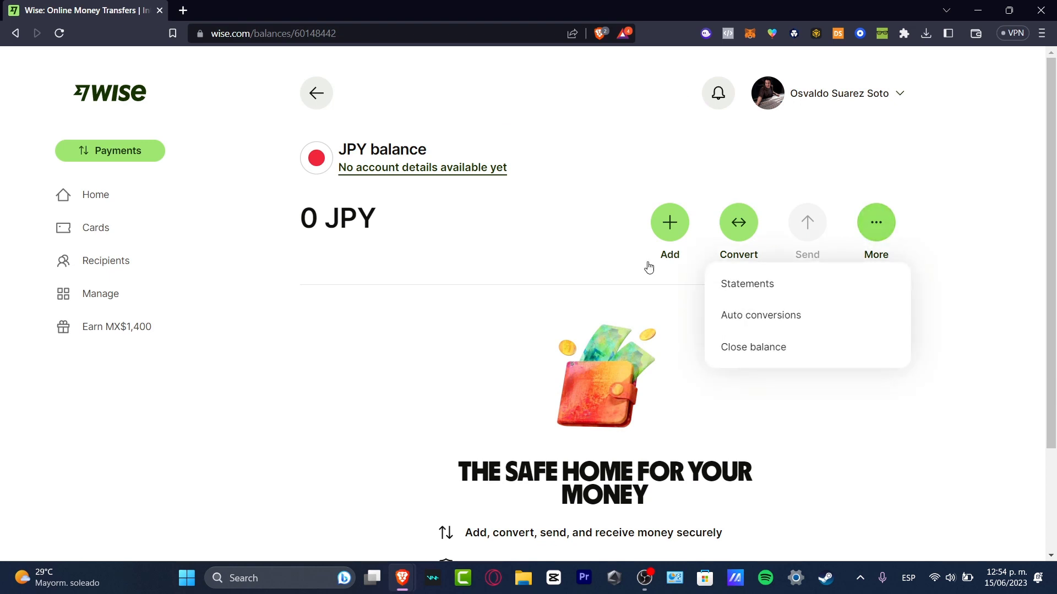
left_click(557, 227)
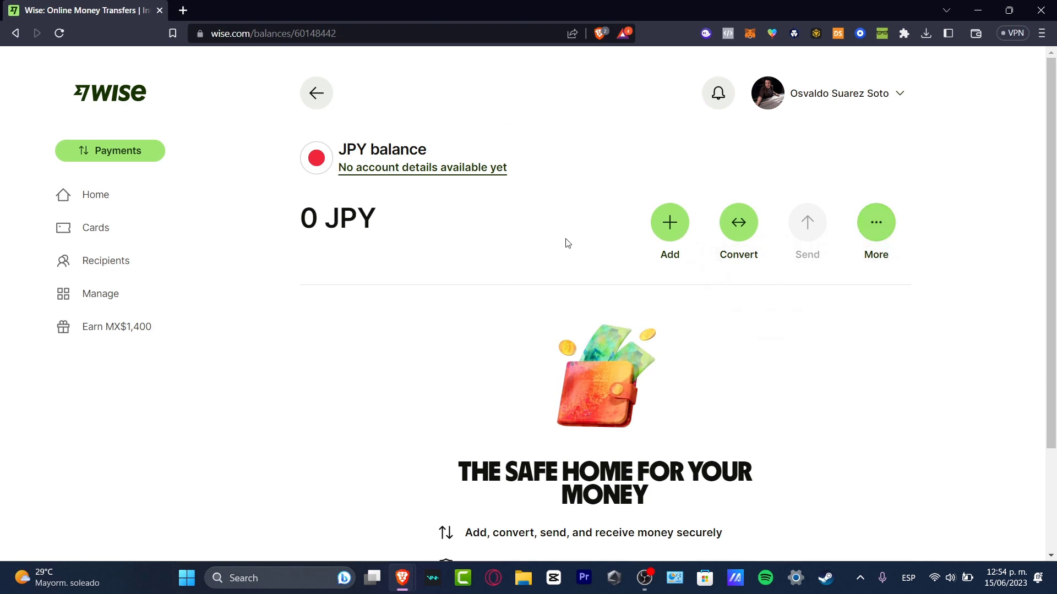
left_click(492, 170)
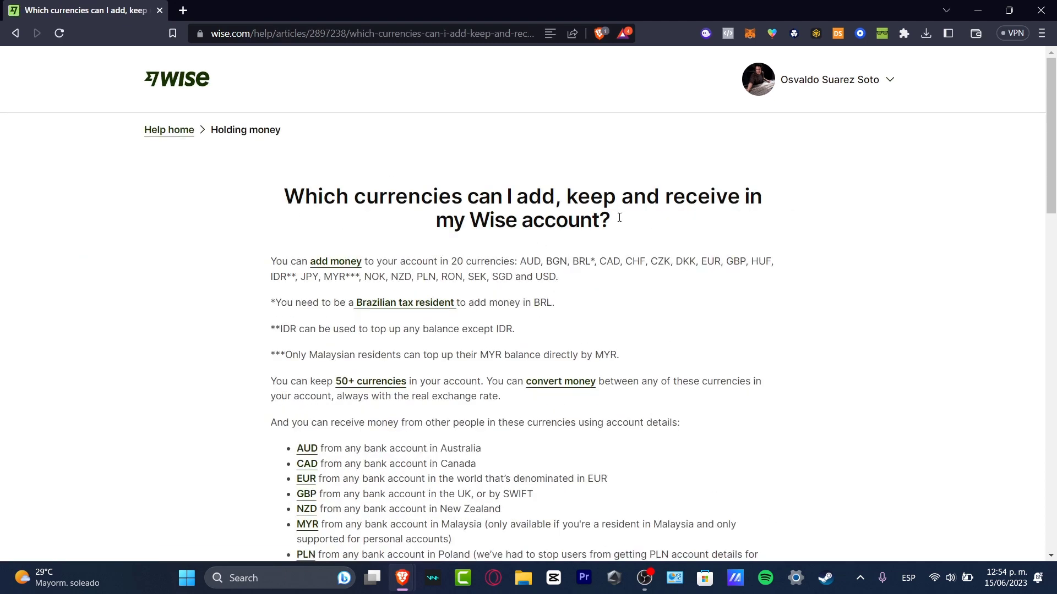
scroll(615, 221, "down", 3)
scroll(615, 221, "down", 1)
scroll(615, 221, "down", 3)
scroll(615, 222, "down", 2)
scroll(614, 222, "up", 8)
left_click(208, 88)
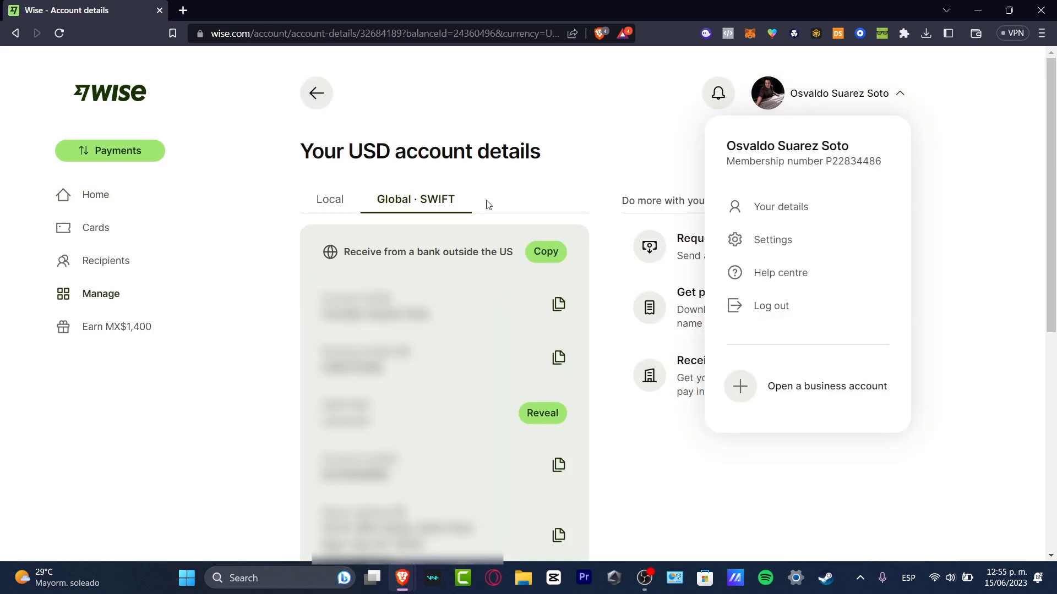
Under Settings' Connected accounts, start connecting a bank account located in the United States.
left_click(773, 242)
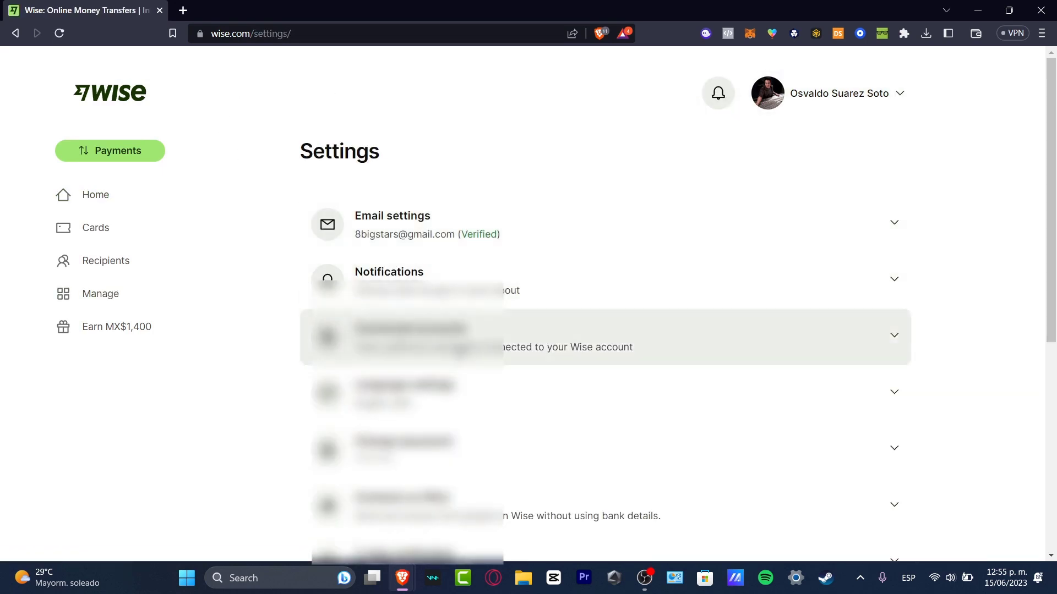
left_click(570, 337)
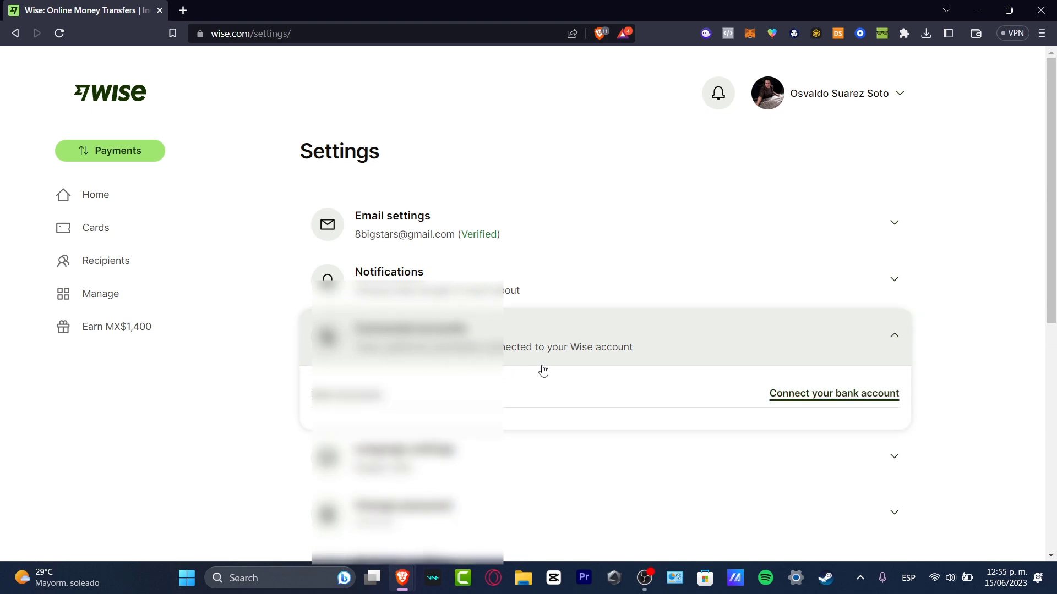
left_click(836, 395)
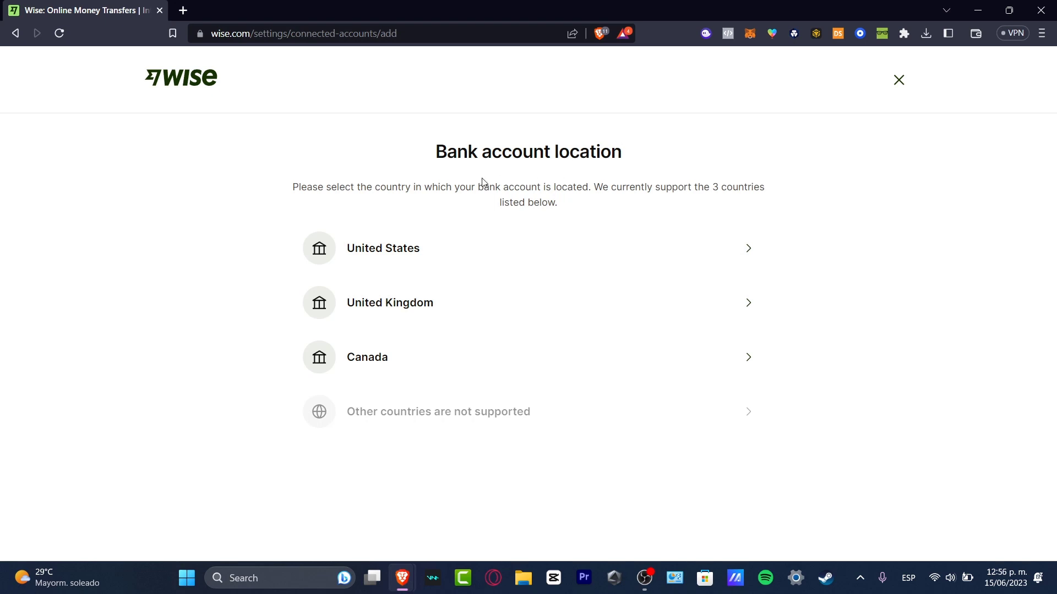
left_click_drag(354, 189, 589, 190)
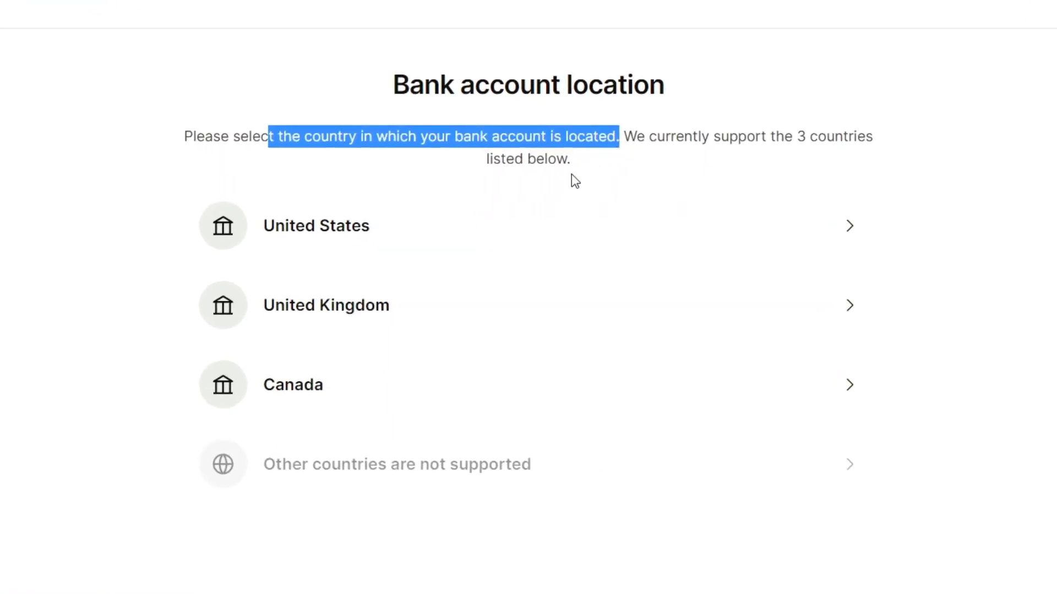
left_click(291, 227)
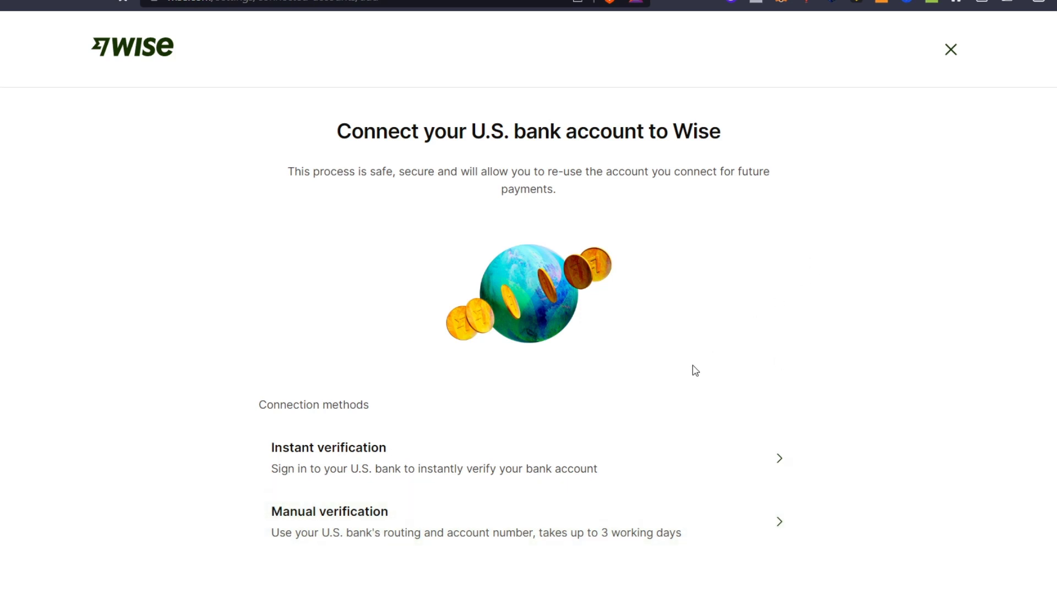
Choose manual verification and set the account type to Checking in the bank details form.
left_click(421, 514)
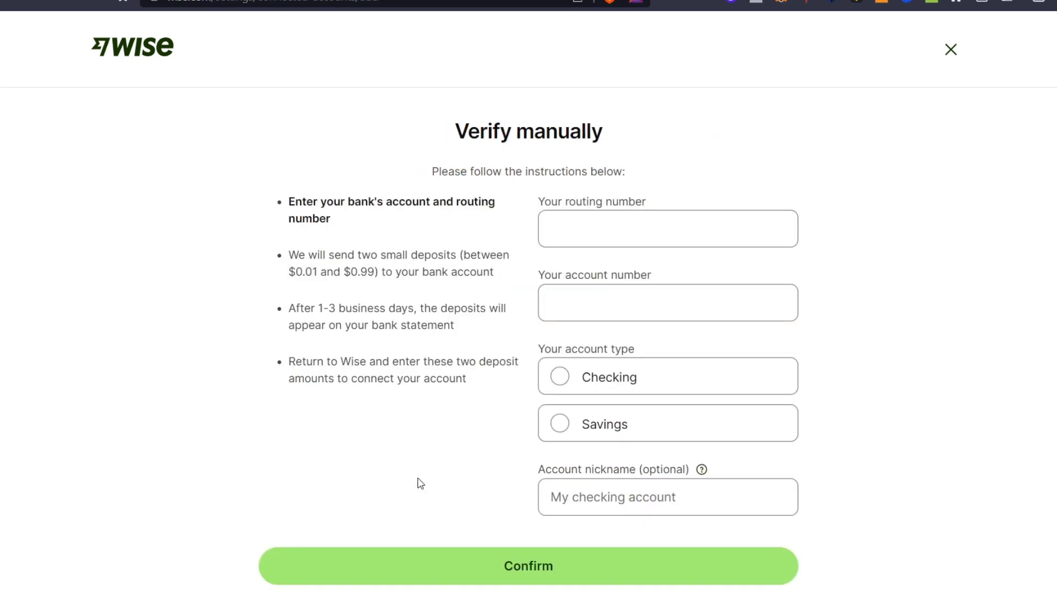
left_click(590, 232)
left_click(634, 298)
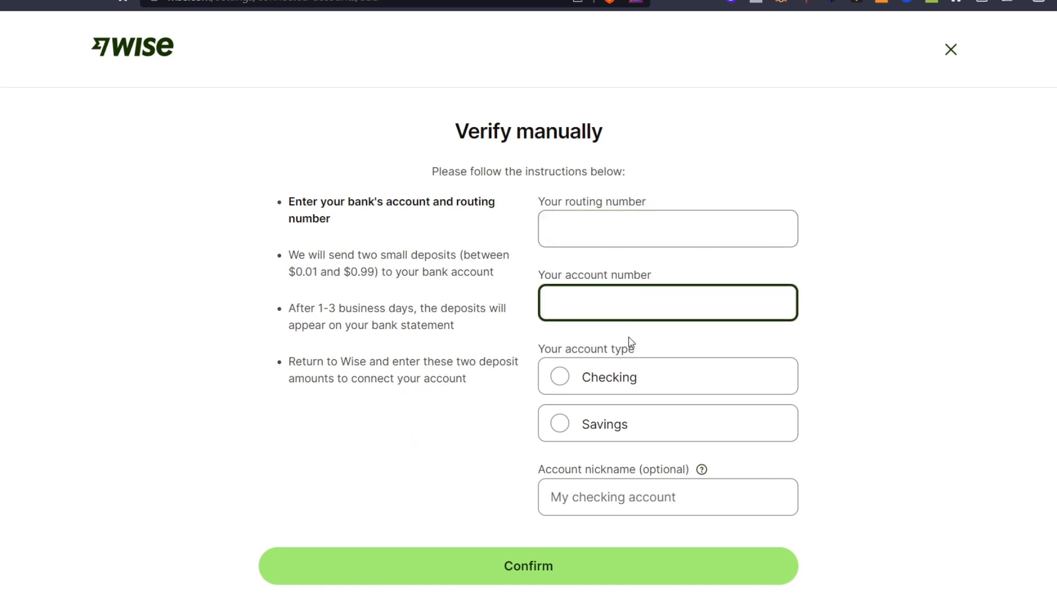
left_click(615, 377)
left_click(646, 497)
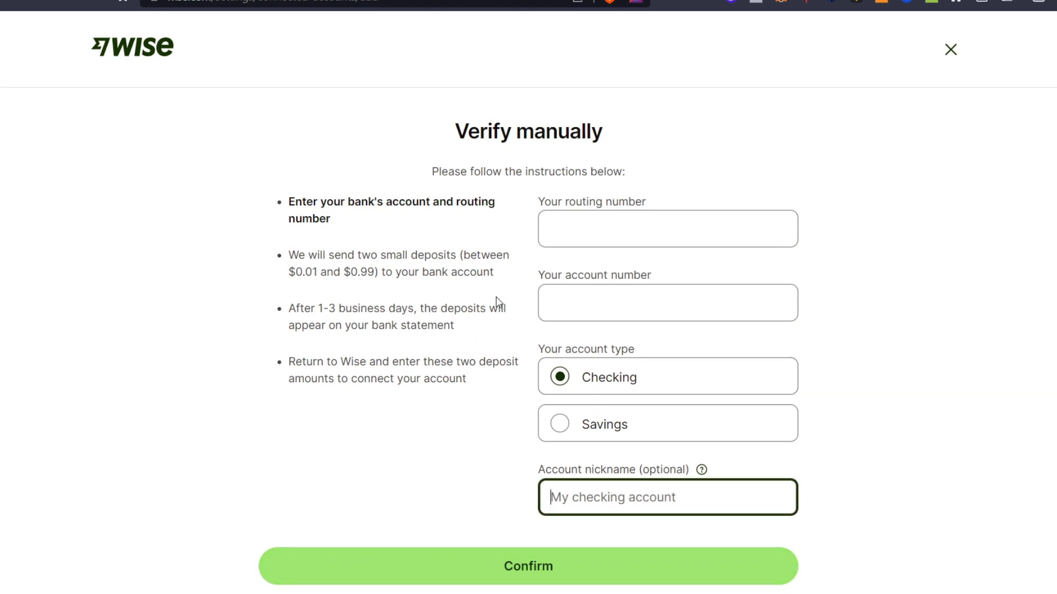
mouse_move(395, 254)
left_mouse_down()
mouse_move(315, 271)
mouse_move(375, 283)
mouse_move(501, 277)
left_mouse_up()
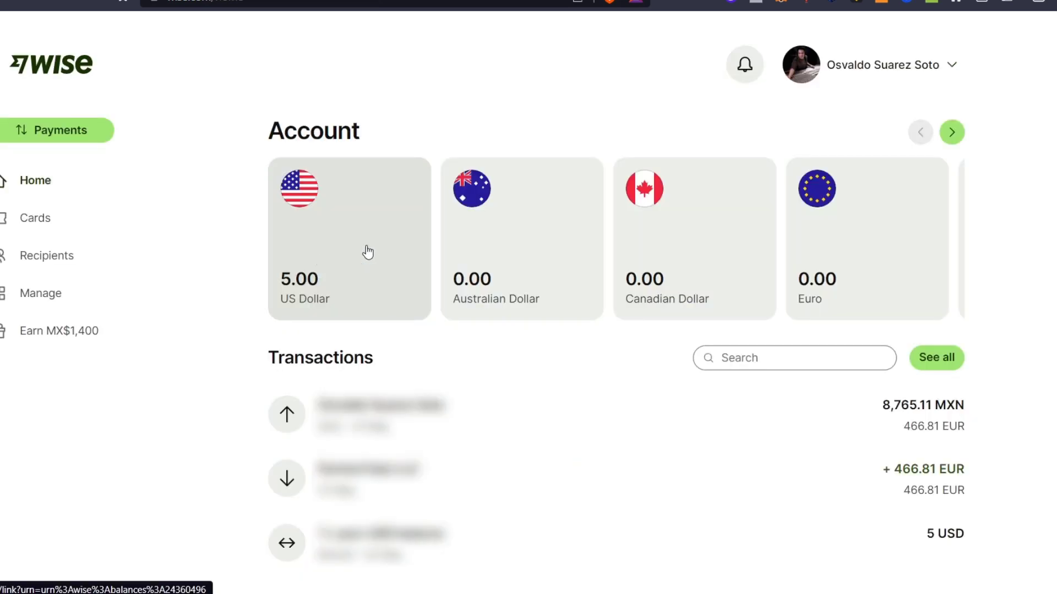
Enter a 5 USD amount from the US Dollar balance and continue to recipient selection.
left_click(389, 305)
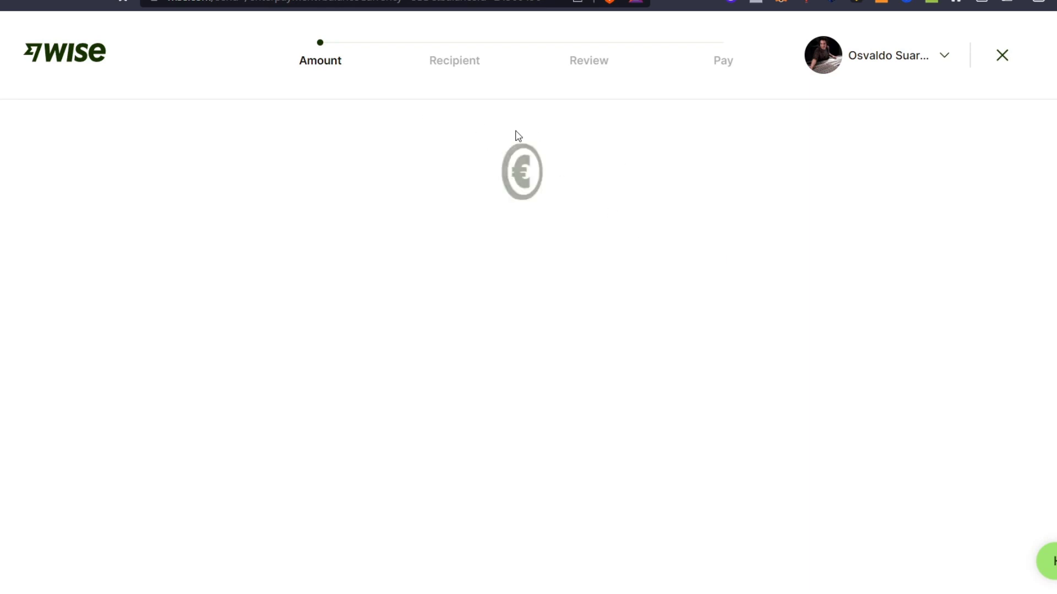
left_click(493, 248)
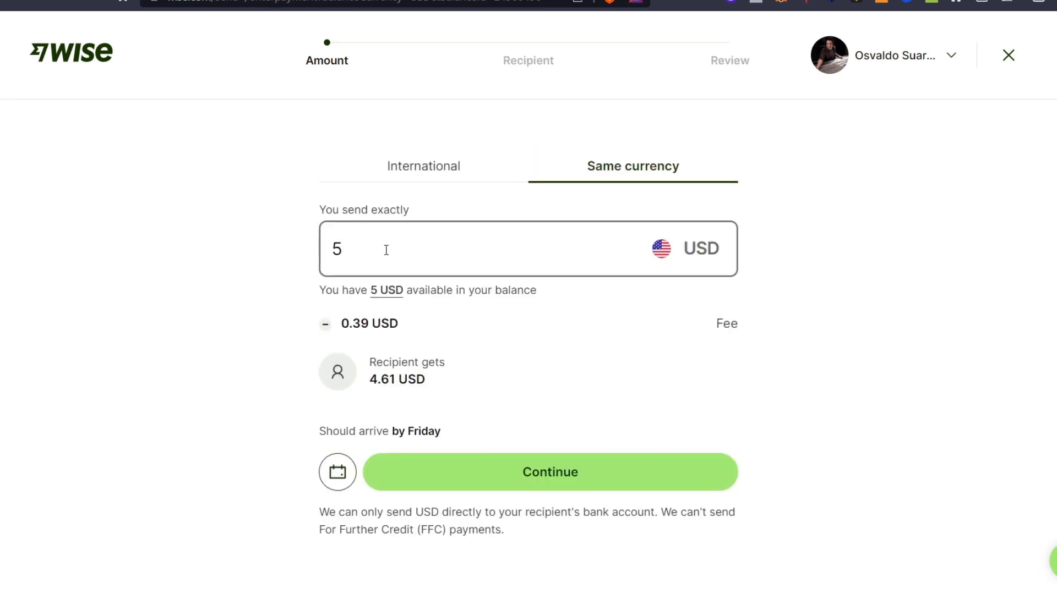
left_click(759, 266)
left_click(551, 473)
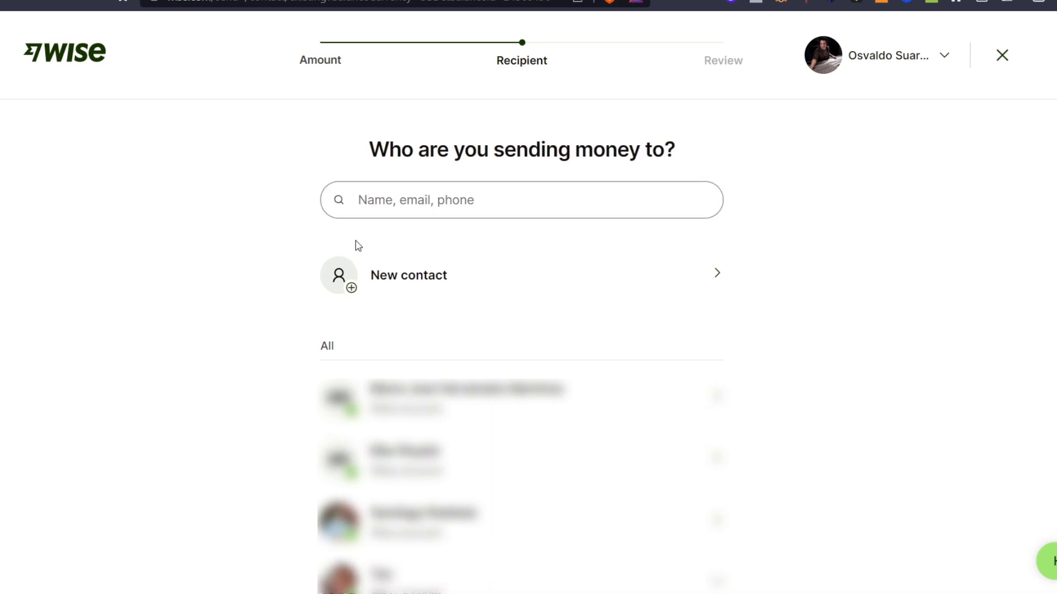
Add a new contact as Myself and switch to the Wire bank details form.
left_click(482, 292)
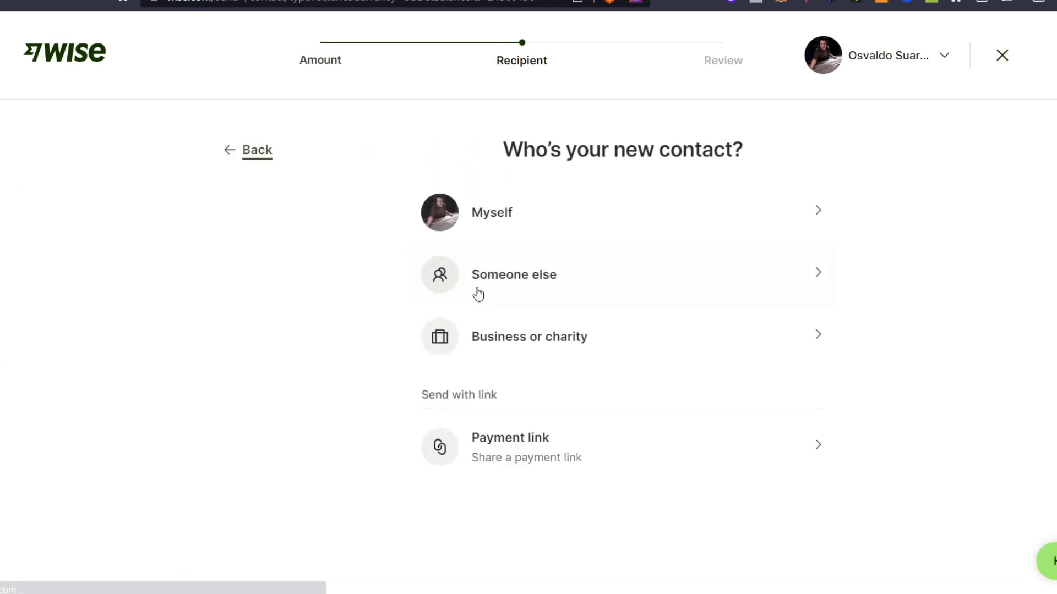
left_click(402, 213)
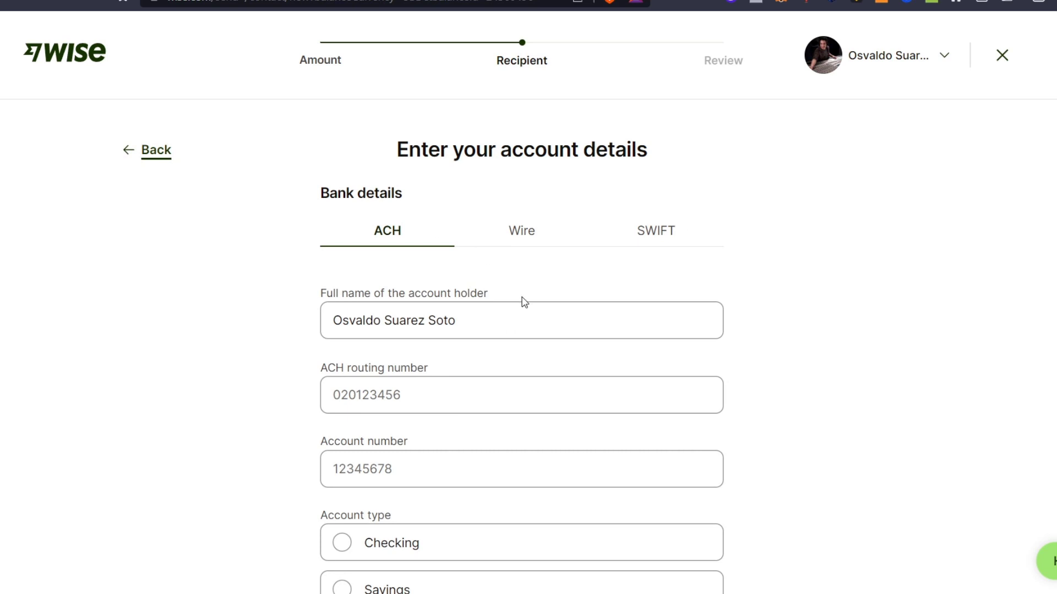
scroll(521, 331, "down", 2)
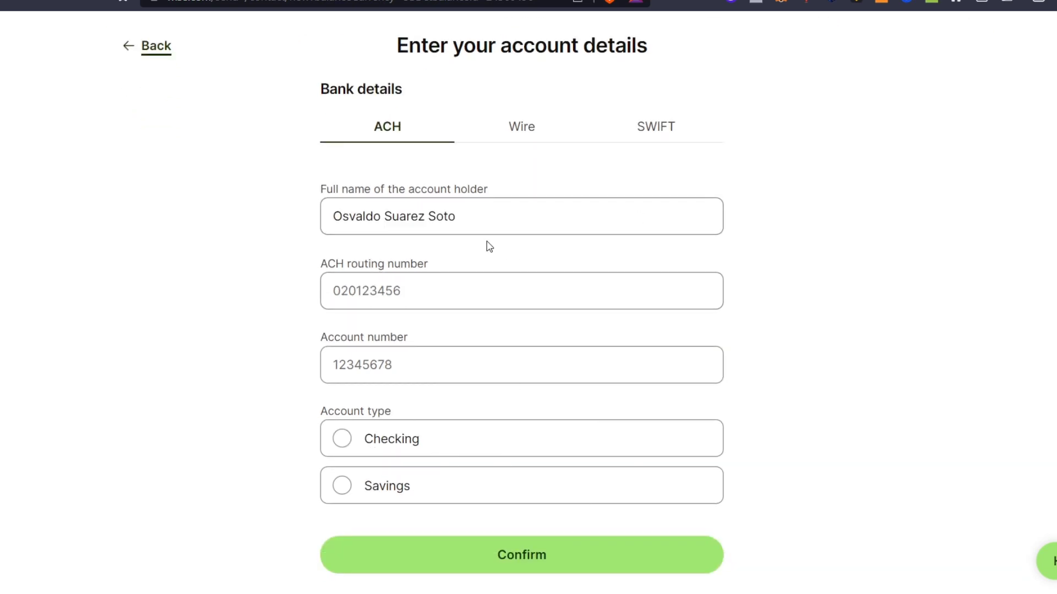
left_click(511, 132)
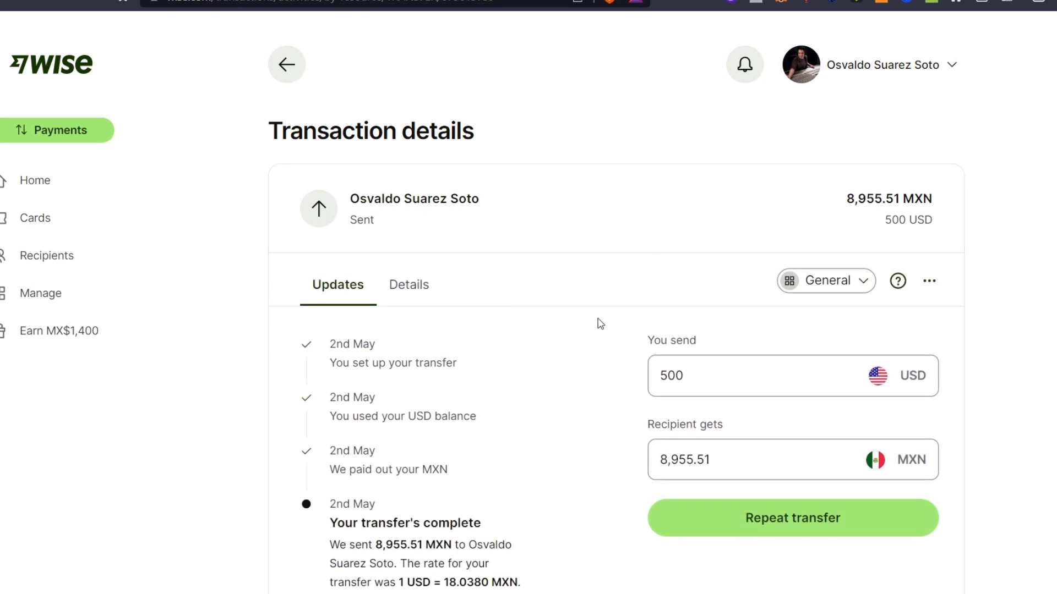
Show the Details tab listing transaction and account info for the 500 USD to MXN transfer.
left_click(410, 285)
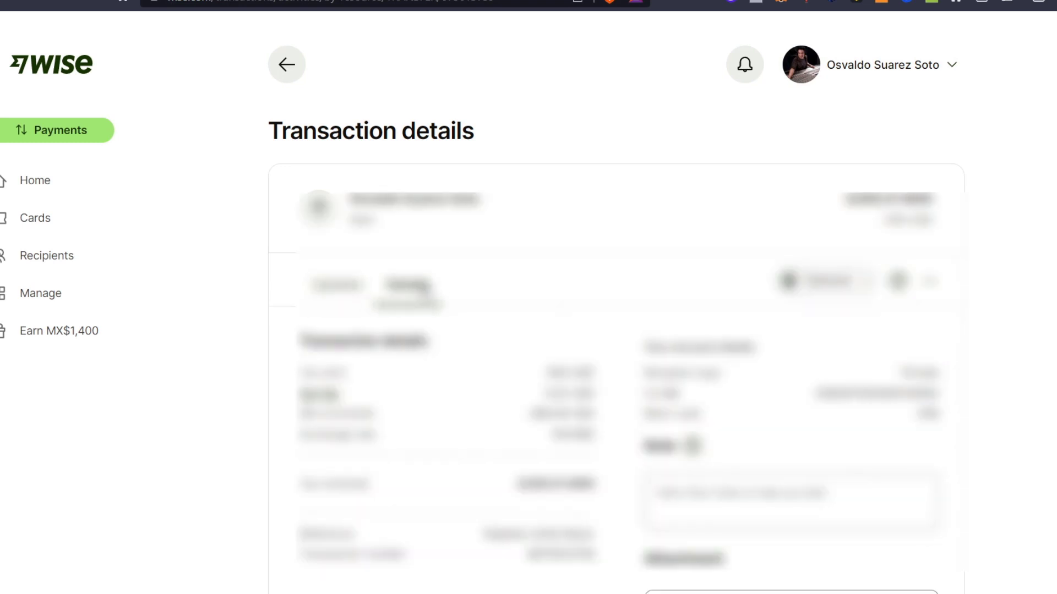
scroll(429, 297, "down", 2)
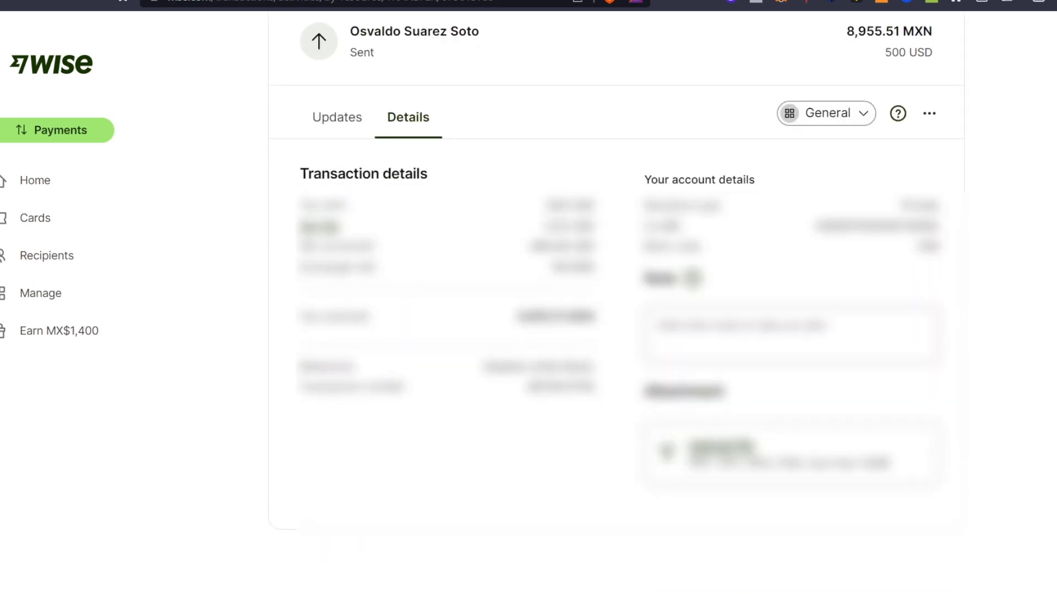